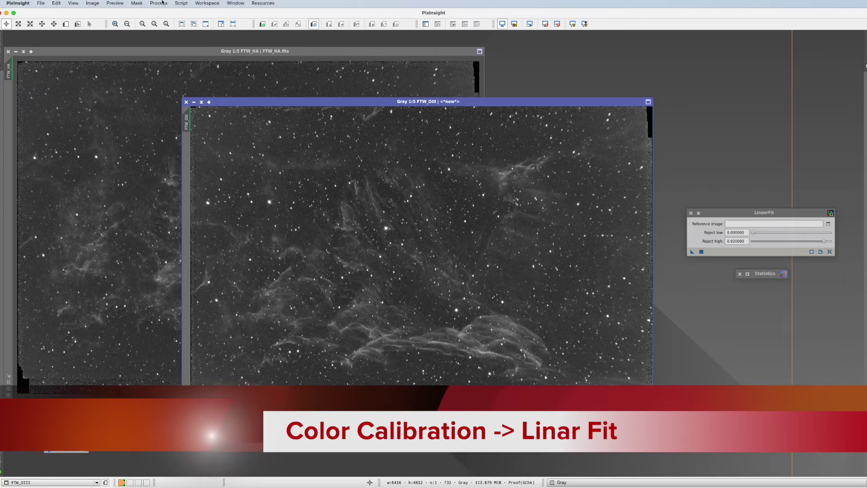
Step: Open the LinearFit tool from the ColorCalibration process category
{"action": "left_click", "coordinate": [162, 3]}
{"action": "mouse_move", "coordinate": [210, 46]}
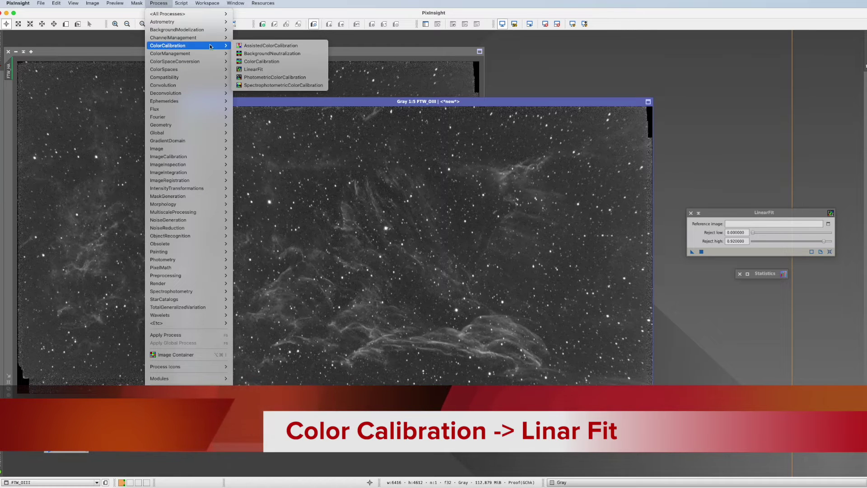
{"action": "left_click", "coordinate": [253, 69]}
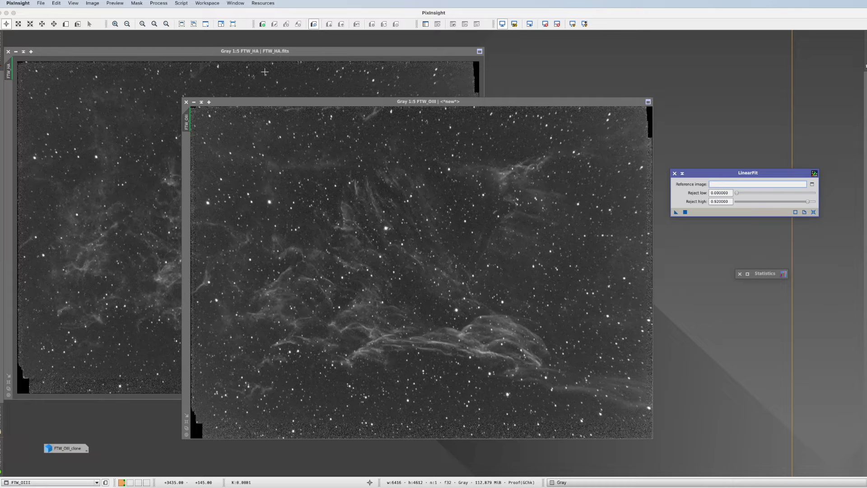
Step: Show FTW_OIII's Statistics (mean 9.534, median 8.602), then bring FTW_HA forward
{"action": "double_click", "coordinate": [763, 275]}
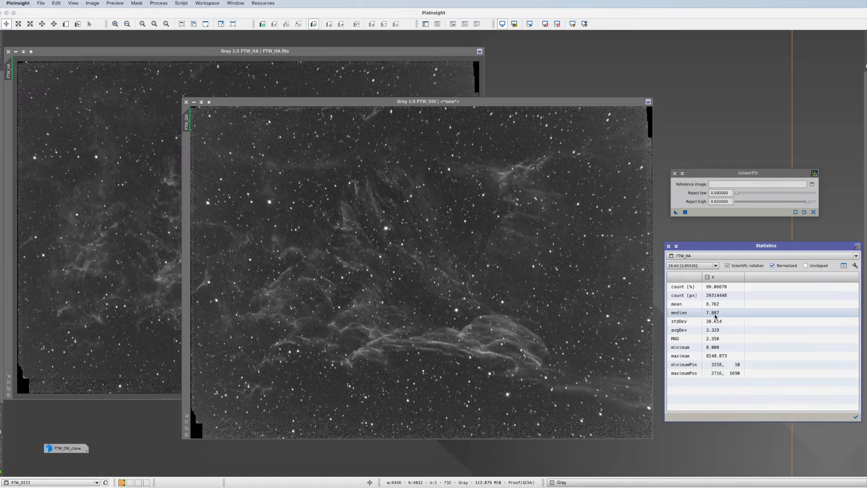
{"action": "left_click", "coordinate": [700, 256]}
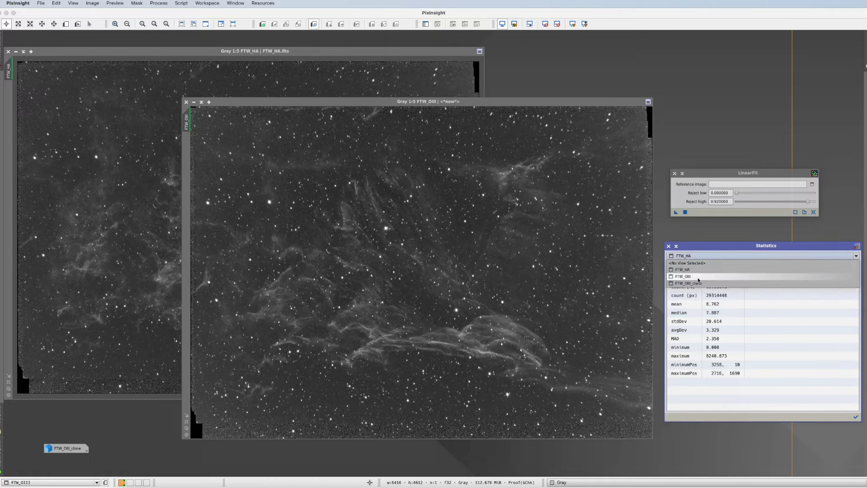
{"action": "left_click", "coordinate": [699, 278]}
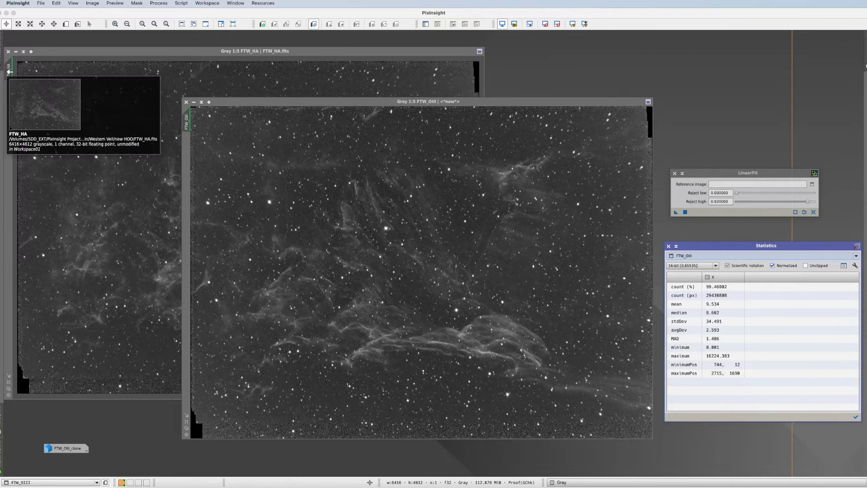
{"action": "left_click", "coordinate": [37, 73]}
Step: Linear-fit FTW_OIII to reference FTW_HA and re-stretch it, bringing its median to 7.863
{"action": "left_click_drag", "start_coordinate": [37, 73], "coordinate": [716, 184]}
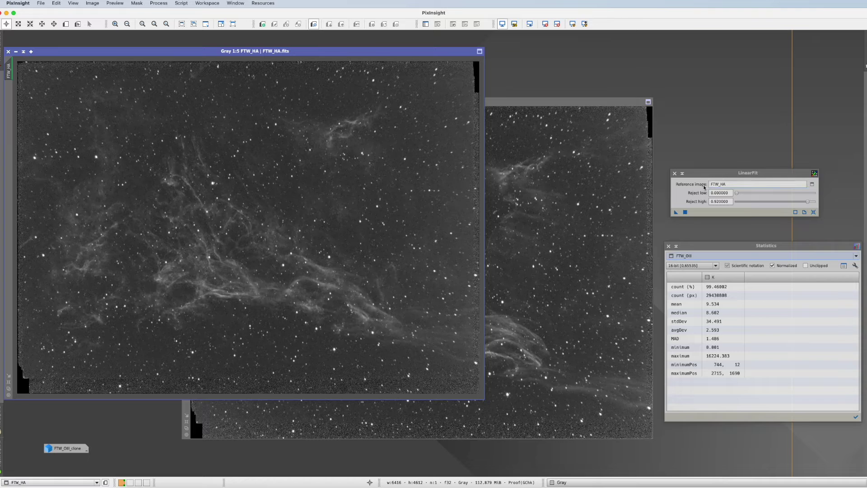
{"action": "left_click_drag", "start_coordinate": [676, 212], "coordinate": [599, 201]}
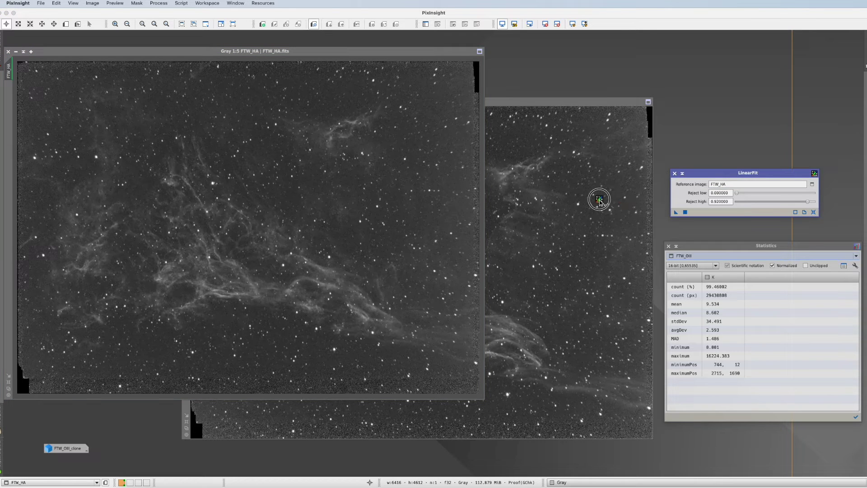
{"action": "left_click_drag", "start_coordinate": [599, 200], "coordinate": [602, 202]}
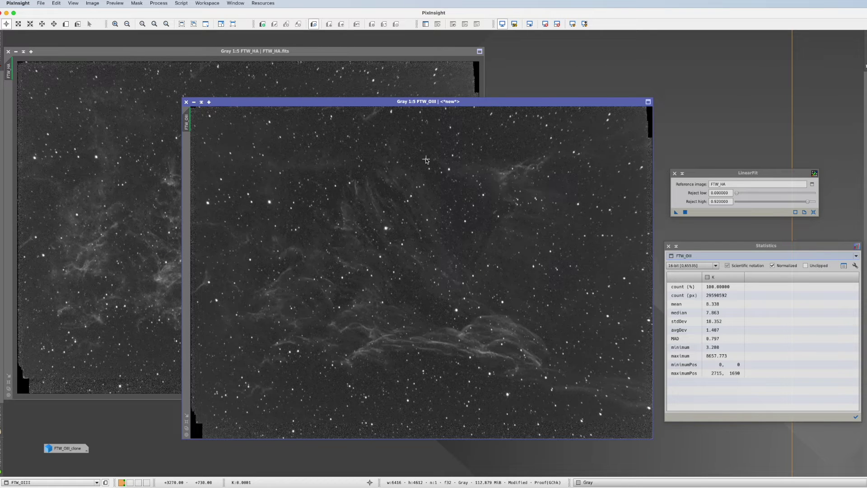
{"action": "key", "text": "ctrl+a"}
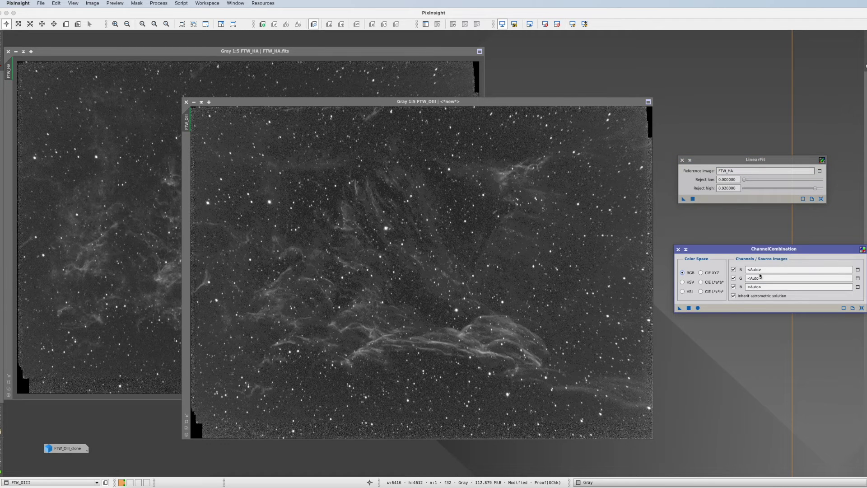
Step: In ChannelCombination, assign FTW_HA to the red channel and FTW_OIII to green and blue
{"action": "left_click", "coordinate": [858, 270]}
{"action": "left_click", "coordinate": [435, 255]}
{"action": "left_click", "coordinate": [858, 278]}
{"action": "left_click", "coordinate": [416, 244]}
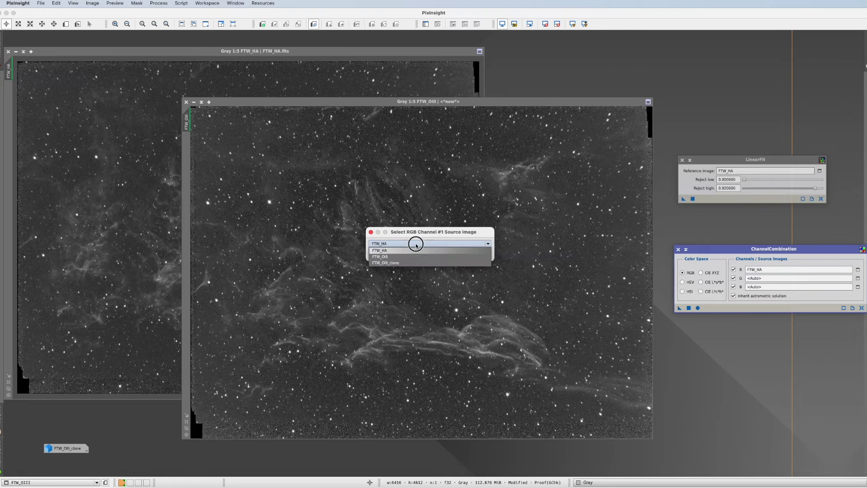
{"action": "left_click", "coordinate": [417, 251]}
{"action": "left_click", "coordinate": [435, 255]}
{"action": "left_click", "coordinate": [858, 287]}
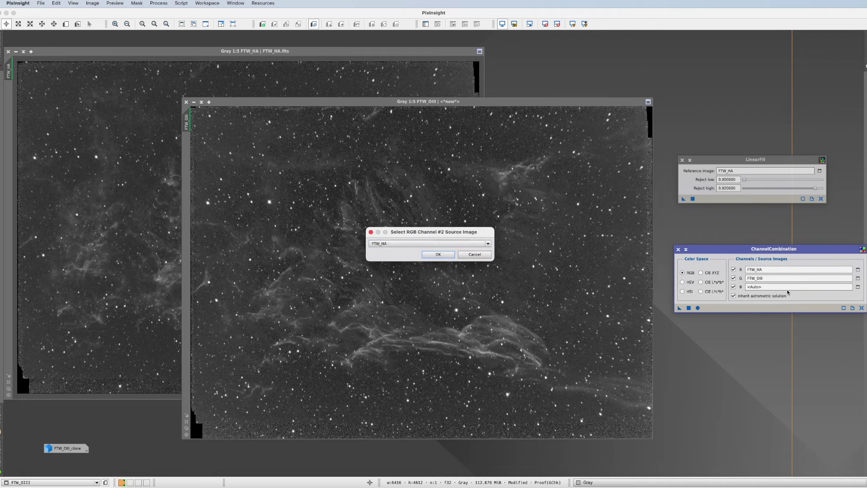
{"action": "left_click", "coordinate": [416, 243]}
{"action": "left_click", "coordinate": [417, 251]}
{"action": "left_click", "coordinate": [438, 254]}
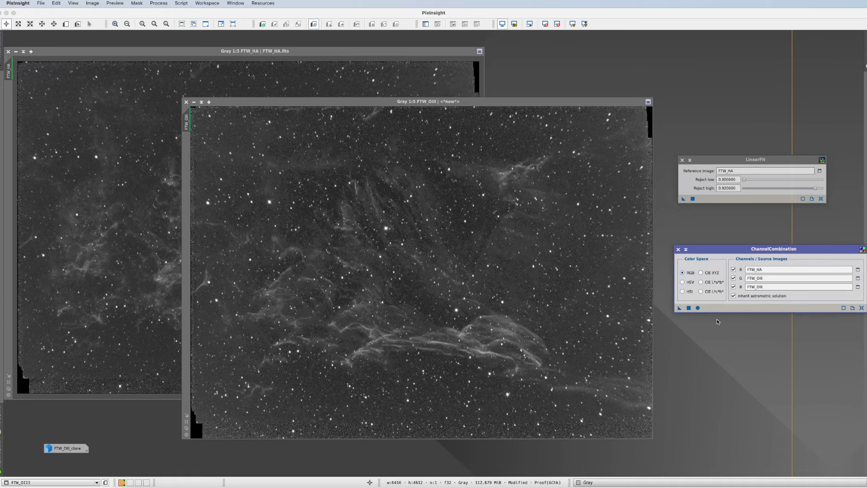
Step: Combine the channels into Image15, move it up-right, and STF auto-stretch it
{"action": "left_click", "coordinate": [698, 308]}
{"action": "left_click_drag", "start_coordinate": [468, 196], "coordinate": [335, 69]}
{"action": "left_click", "coordinate": [573, 23]}
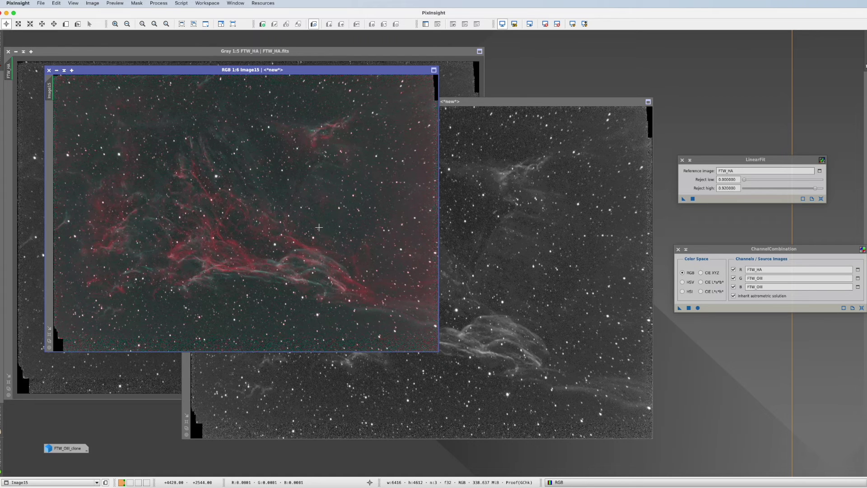
{"action": "mouse_move", "coordinate": [67, 451]}
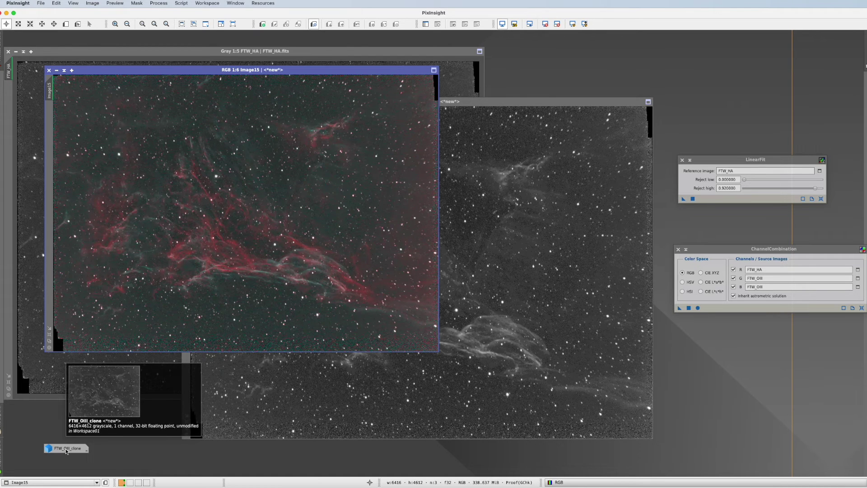
{"action": "double_click", "coordinate": [67, 449]}
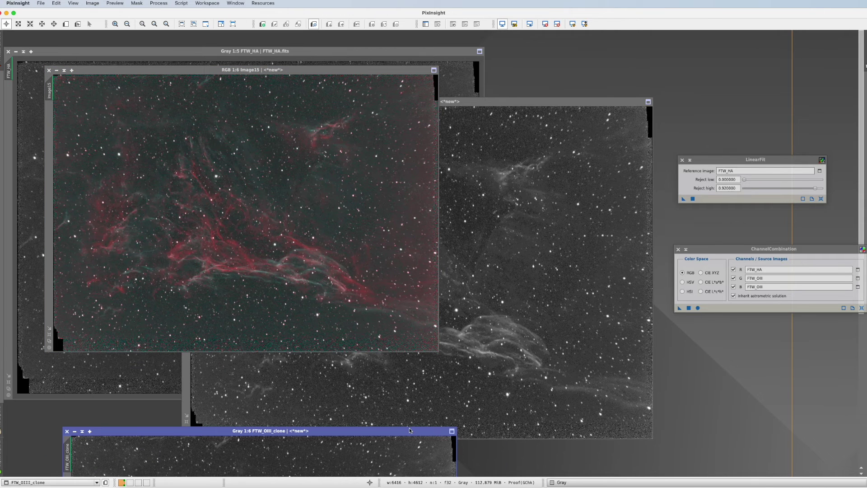
{"action": "left_click_drag", "start_coordinate": [410, 430], "coordinate": [600, 255]}
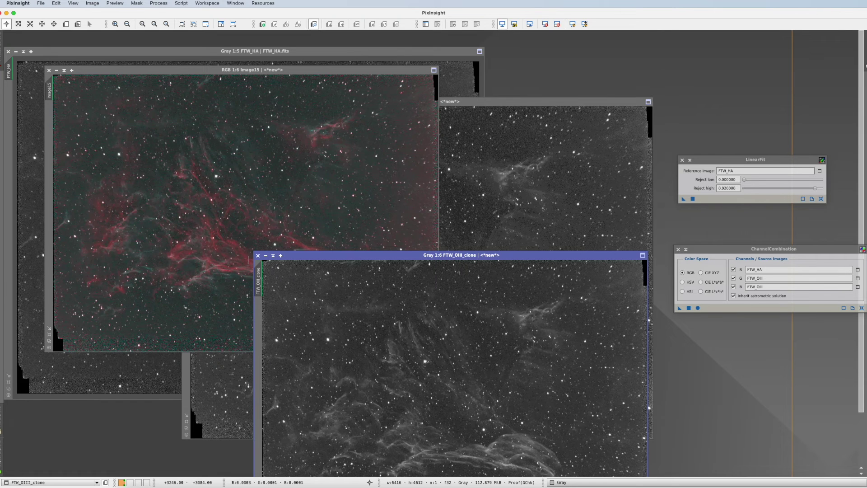
{"action": "left_click", "coordinate": [265, 255]}
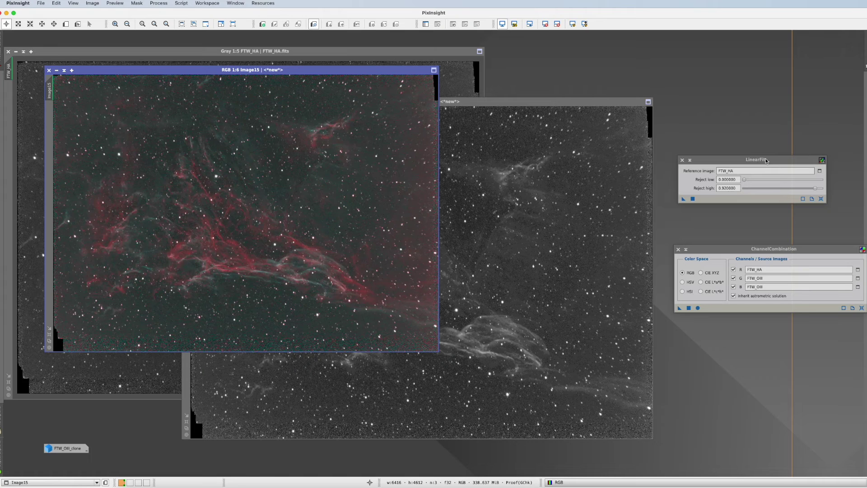
Step: Switch the green and blue channel sources to FTW_OIII_clone
{"action": "left_click", "coordinate": [858, 269]}
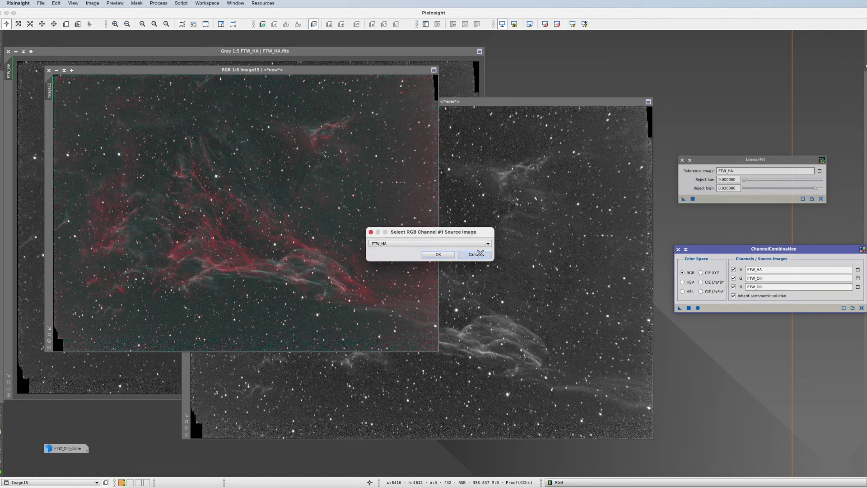
{"action": "left_click", "coordinate": [474, 254]}
{"action": "left_click", "coordinate": [488, 243]}
{"action": "left_click", "coordinate": [424, 261]}
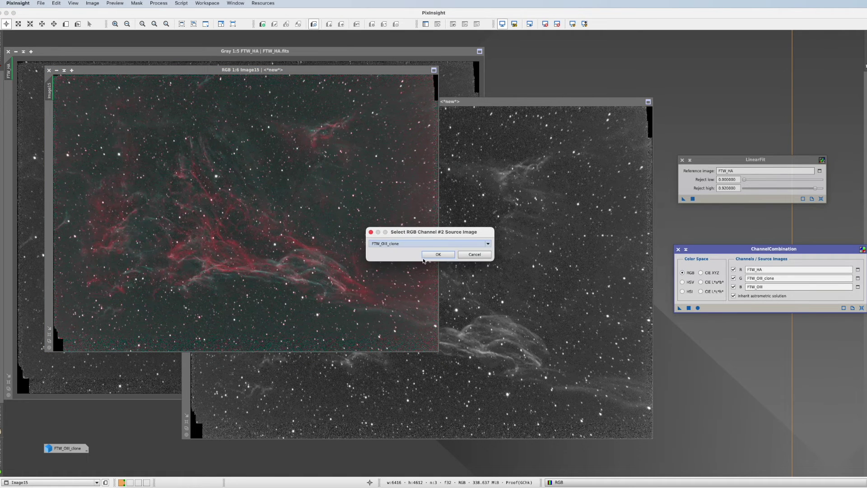
{"action": "left_click", "coordinate": [438, 254]}
Step: Create and auto-stretch Image16, close ChannelCombination, and place Image16 right of Image15
{"action": "left_click", "coordinate": [698, 308]}
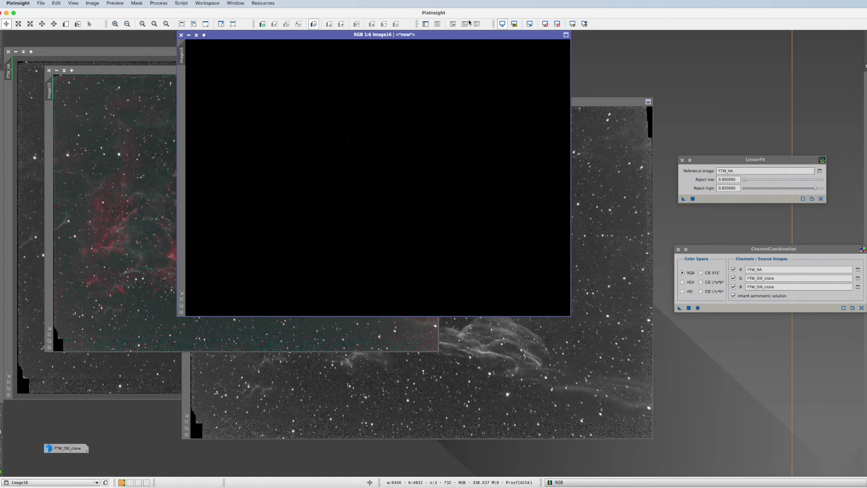
{"action": "left_click", "coordinate": [573, 24]}
{"action": "left_click", "coordinate": [678, 249]}
{"action": "left_click_drag", "start_coordinate": [455, 34], "coordinate": [733, 62]}
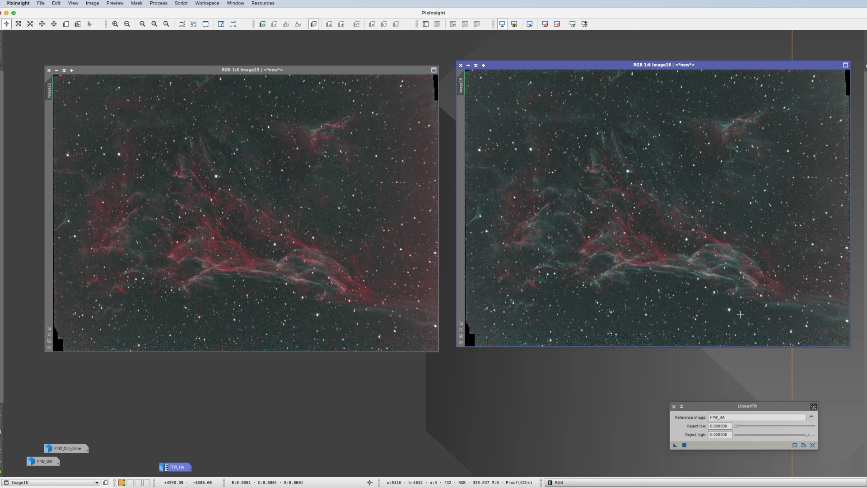
Step: Move the LinearFit panel to sit centred below Image15 and Image16
{"action": "left_click_drag", "start_coordinate": [723, 405], "coordinate": [429, 375]}
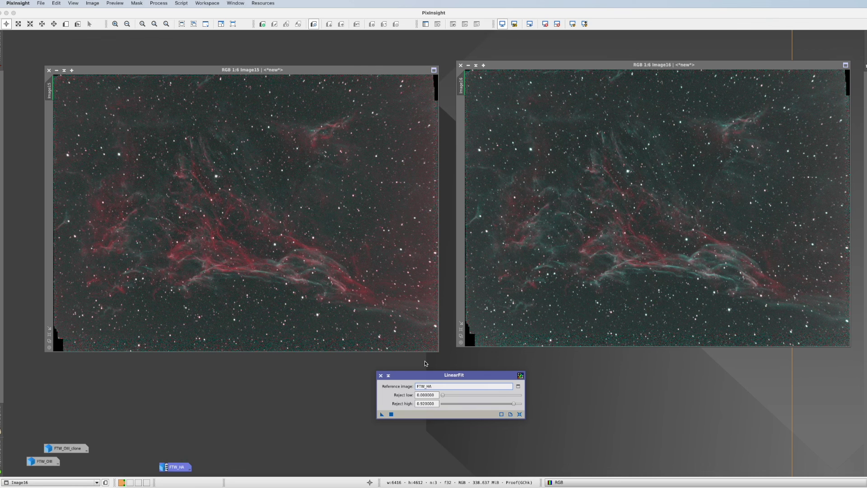